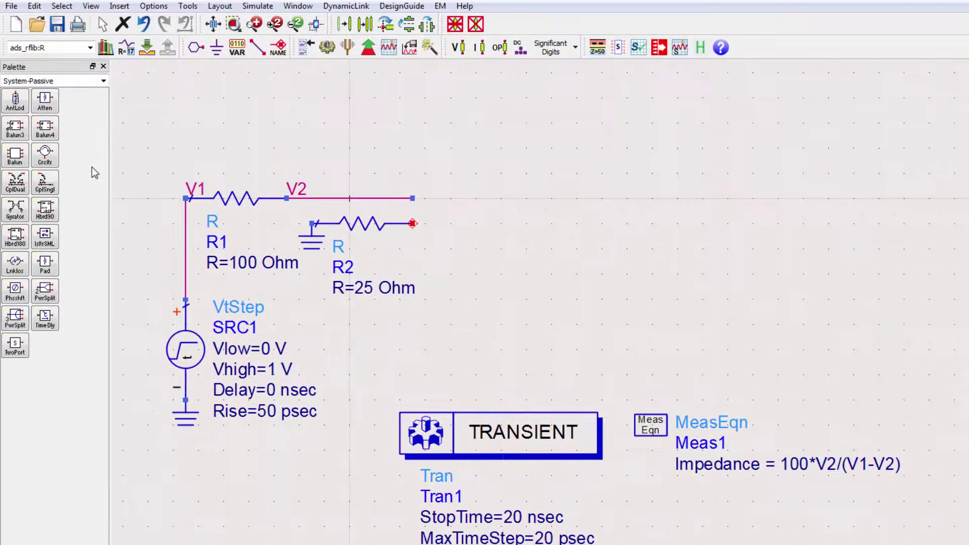
Step: Place a Balun4Port after V2 and a CLIN coupled line at its outputs
{"action": "left_click", "coordinate": [44, 129]}
{"action": "left_click", "coordinate": [412, 198]}
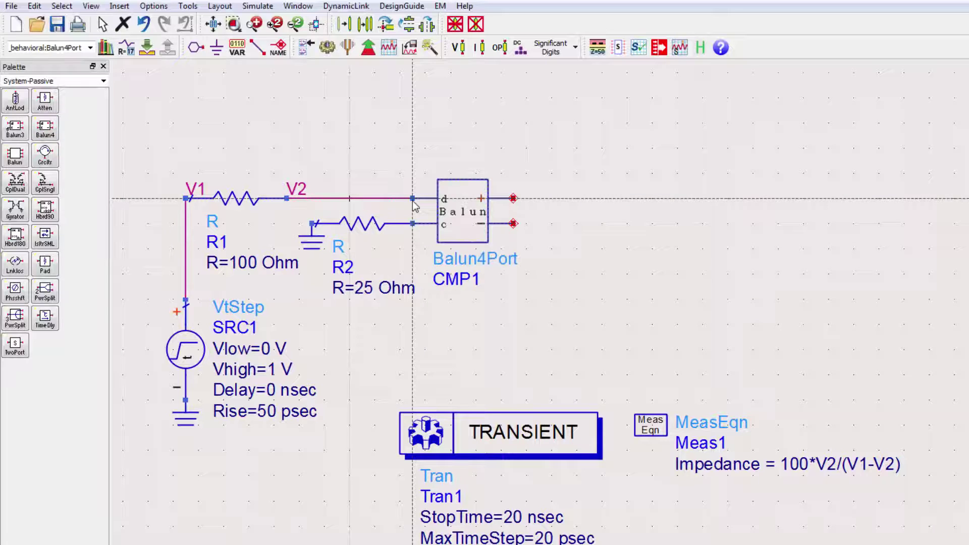
{"action": "left_click", "coordinate": [103, 81]}
{"action": "left_click", "coordinate": [88, 205]}
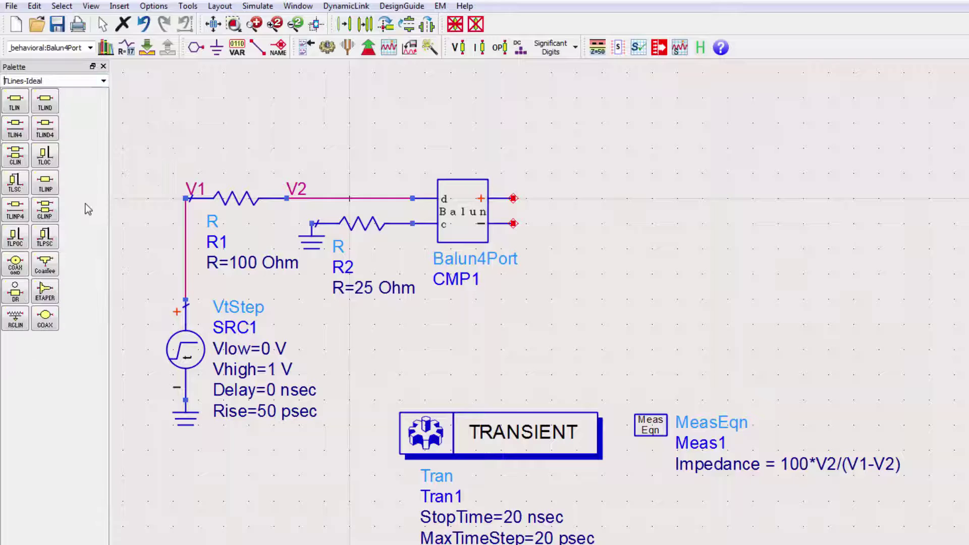
{"action": "left_click", "coordinate": [15, 159]}
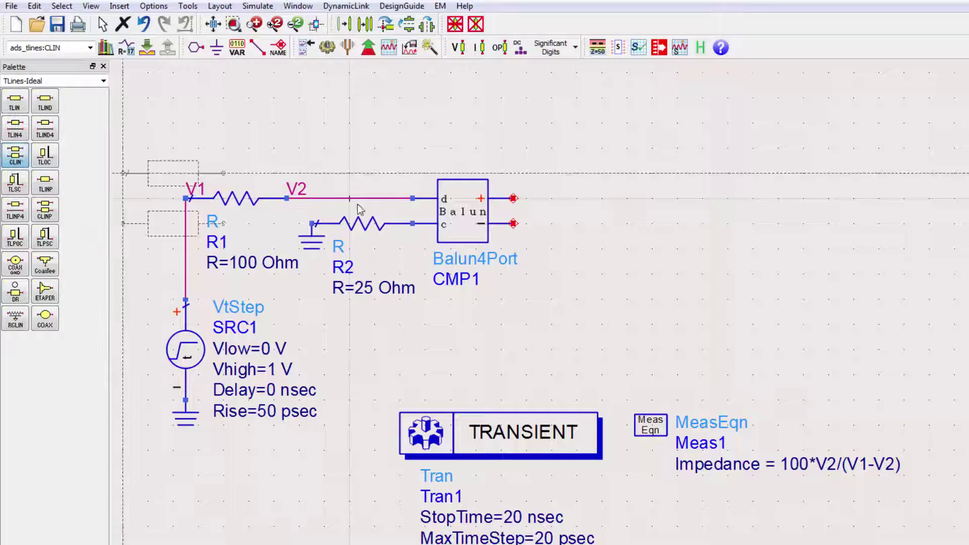
{"action": "left_click", "coordinate": [513, 198]}
Step: Set the CLIN to Ze=50 Ohm, Zo=50 Ohm and E=180
{"action": "double_click", "coordinate": [595, 319]}
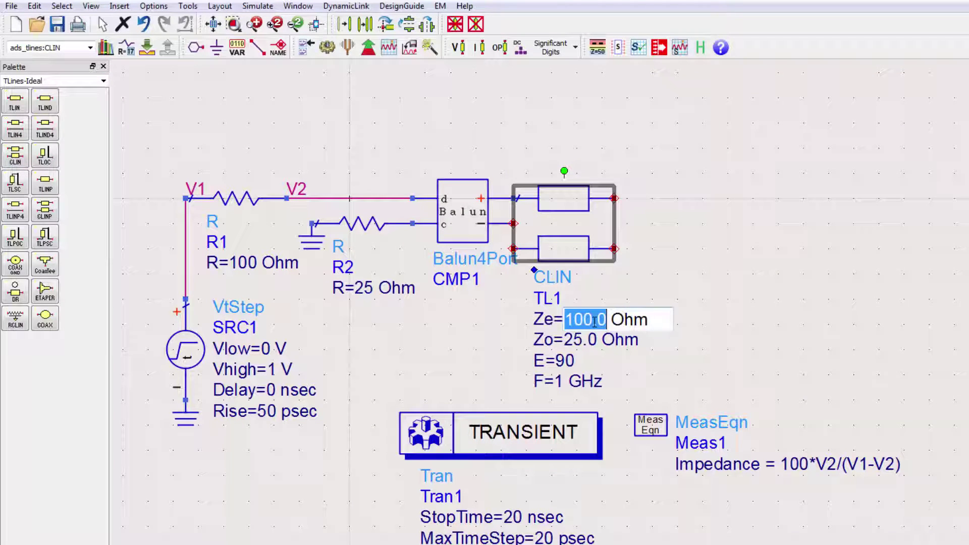
{"action": "type", "text": "50"}
{"action": "double_click", "coordinate": [582, 335]}
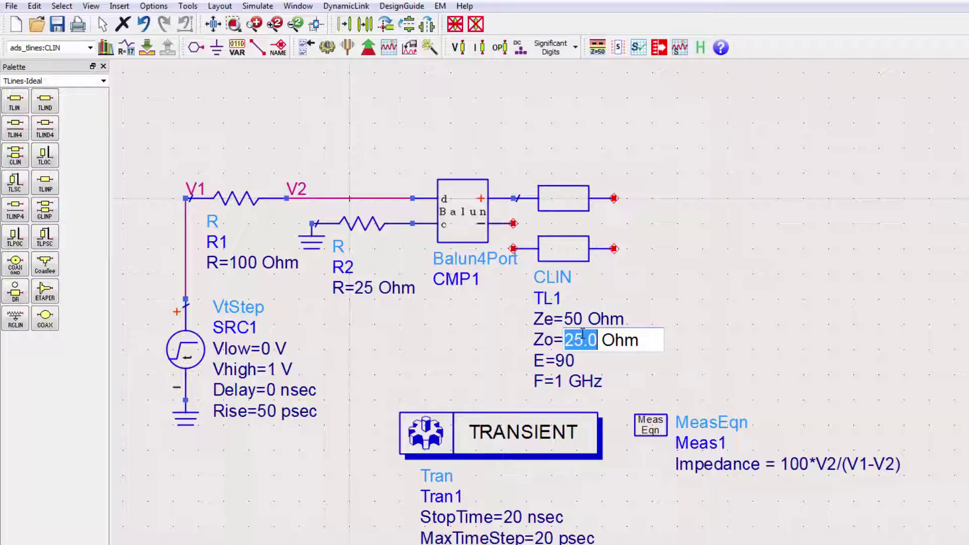
{"action": "type", "text": "50"}
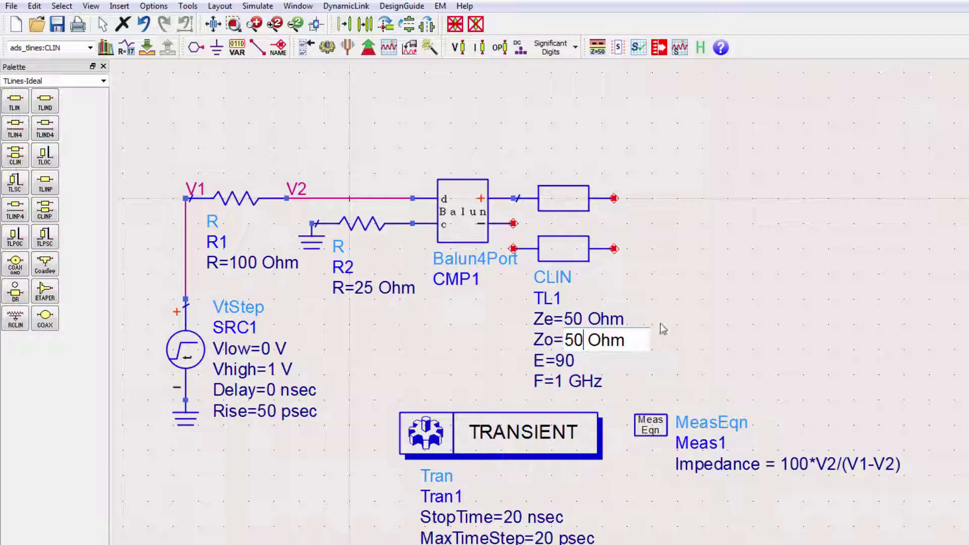
{"action": "left_click", "coordinate": [689, 309]}
{"action": "double_click", "coordinate": [565, 361]}
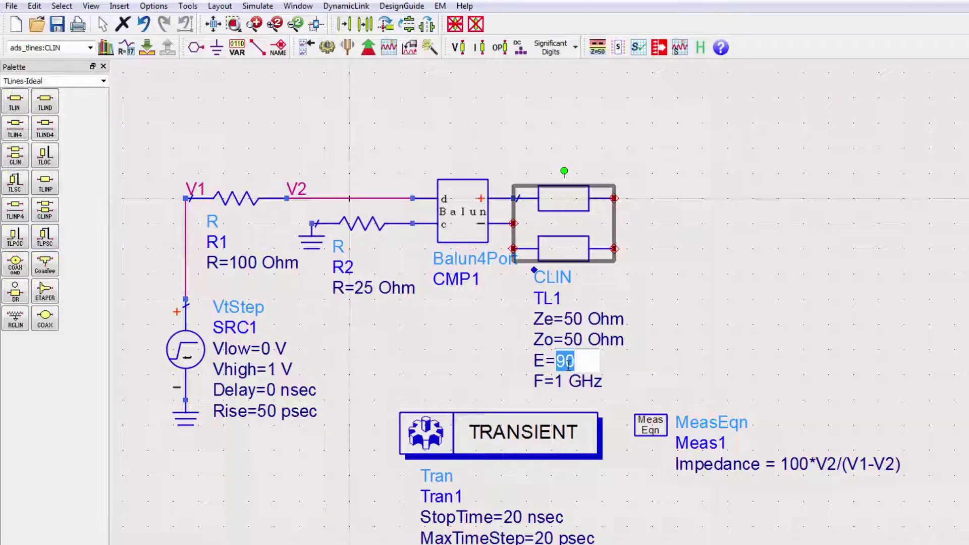
{"action": "type", "text": "180"}
{"action": "left_click", "coordinate": [730, 201]}
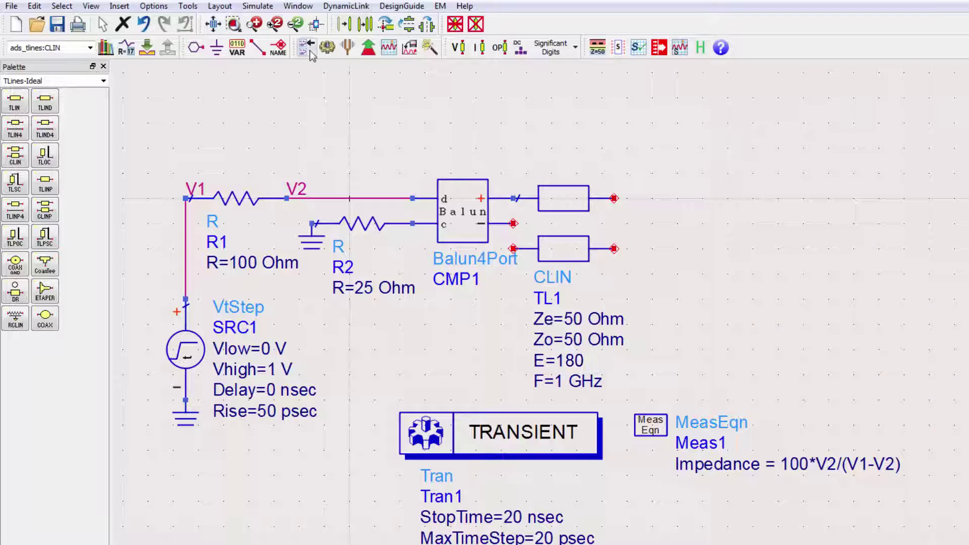
Step: Wire the balun's lower output to the lower CLIN pin
{"action": "left_click", "coordinate": [258, 47]}
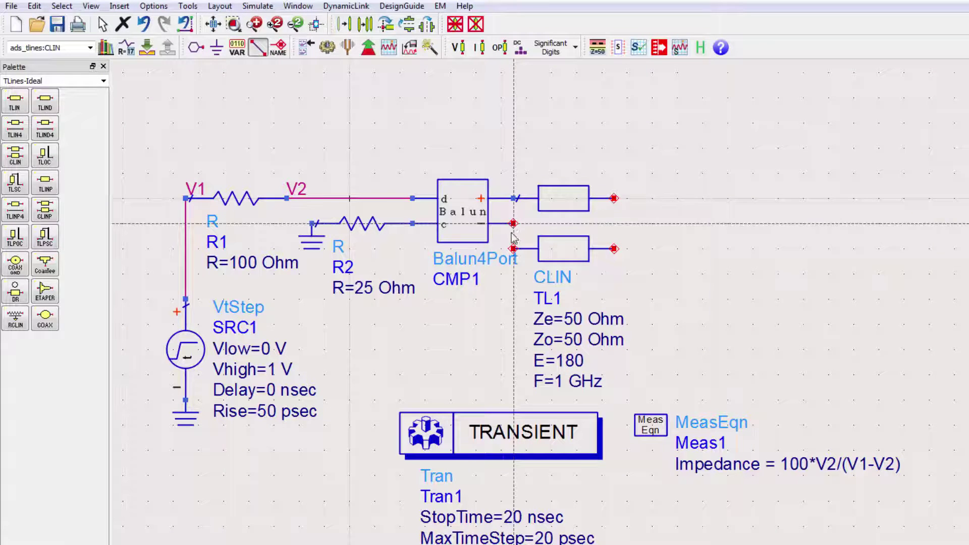
{"action": "left_click", "coordinate": [513, 248]}
{"action": "key", "text": "Escape"}
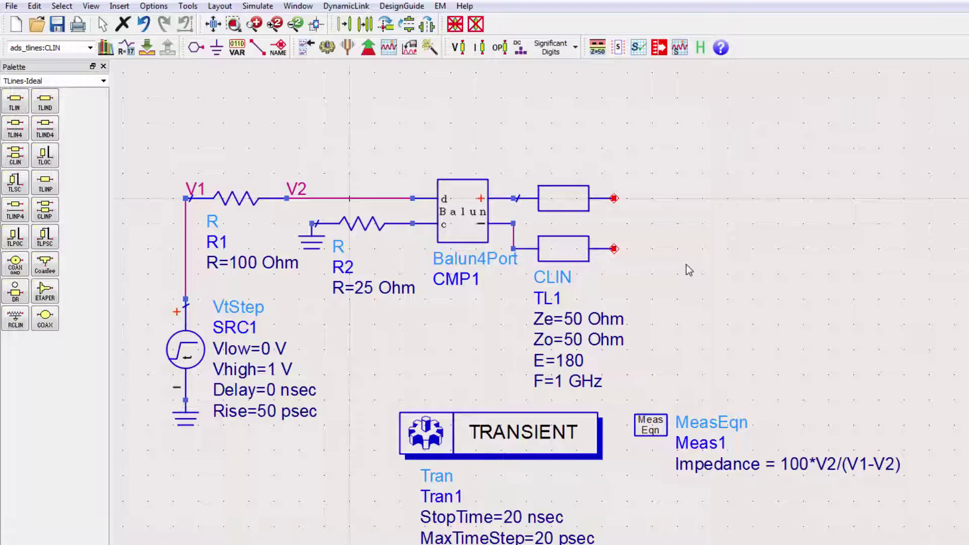
Step: Add S-parameter block SnP1 using connector.s4p and attach it to the coupled line
{"action": "left_click", "coordinate": [619, 47]}
{"action": "left_click", "coordinate": [727, 174]}
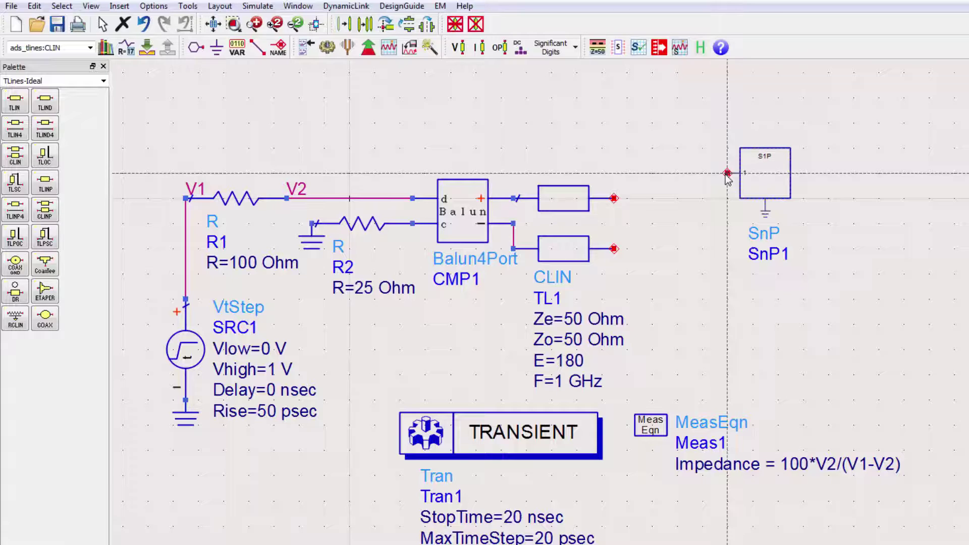
{"action": "key", "text": "Escape"}
{"action": "double_click", "coordinate": [758, 186]}
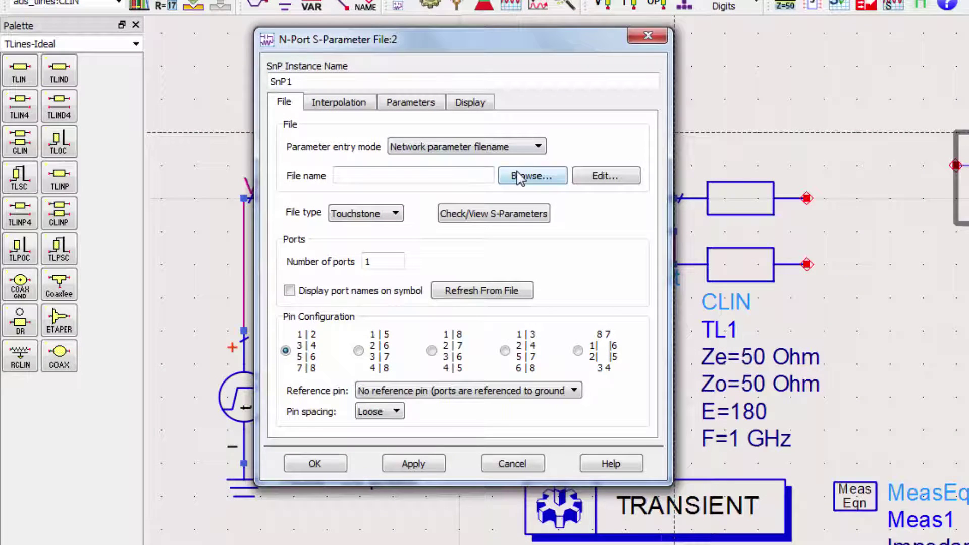
{"action": "left_click", "coordinate": [520, 176]}
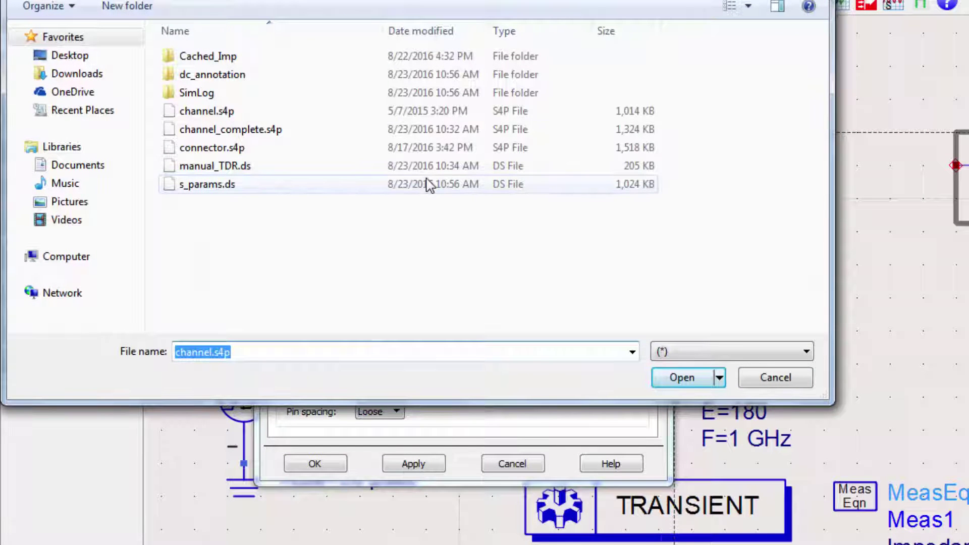
{"action": "double_click", "coordinate": [395, 150]}
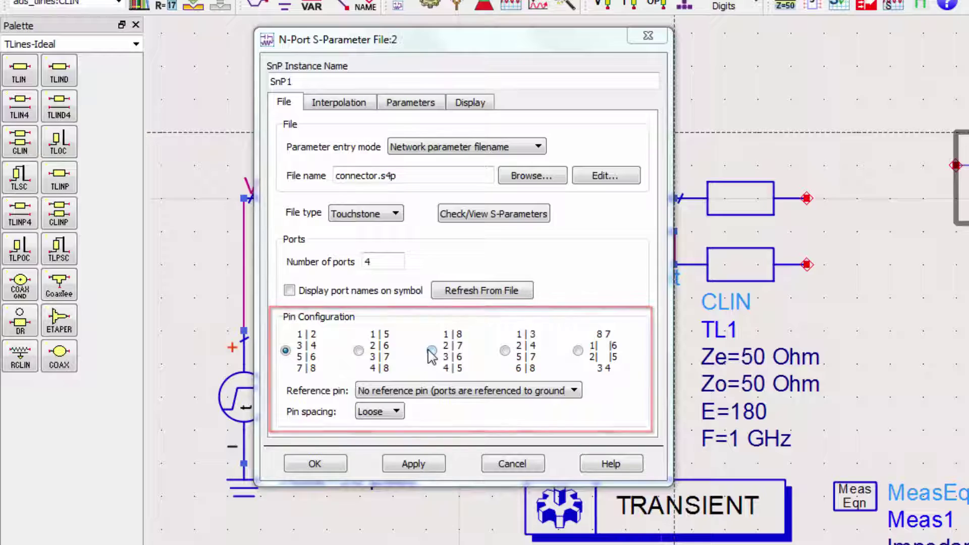
{"action": "left_click", "coordinate": [394, 466]}
{"action": "left_click", "coordinate": [316, 463]}
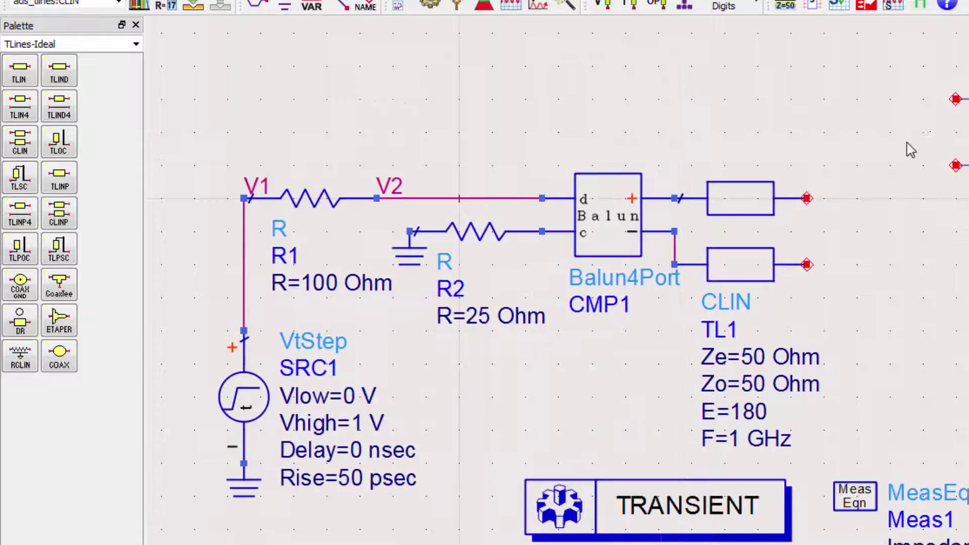
{"action": "left_click_drag", "start_coordinate": [956, 149], "coordinate": [836, 254]}
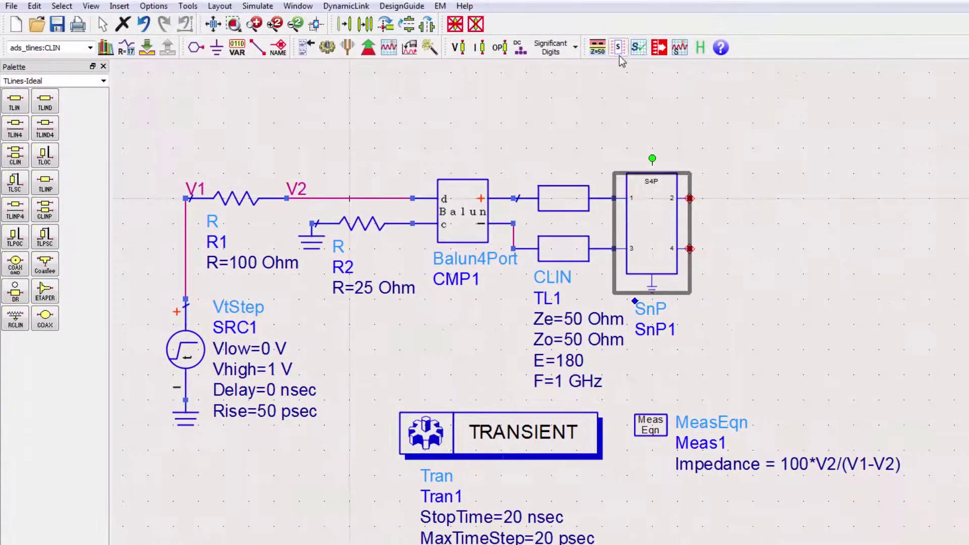
Step: Add SnP2 using channel.s4p and connect it after SnP1
{"action": "left_click", "coordinate": [709, 25]}
{"action": "left_click", "coordinate": [756, 184]}
{"action": "double_click", "coordinate": [788, 171]}
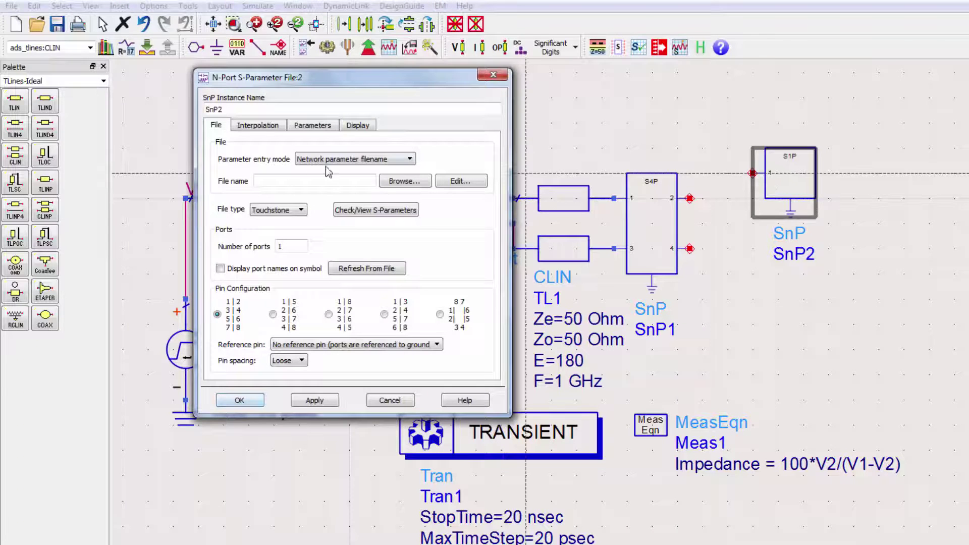
{"action": "left_click", "coordinate": [331, 180]}
{"action": "double_click", "coordinate": [292, 132]}
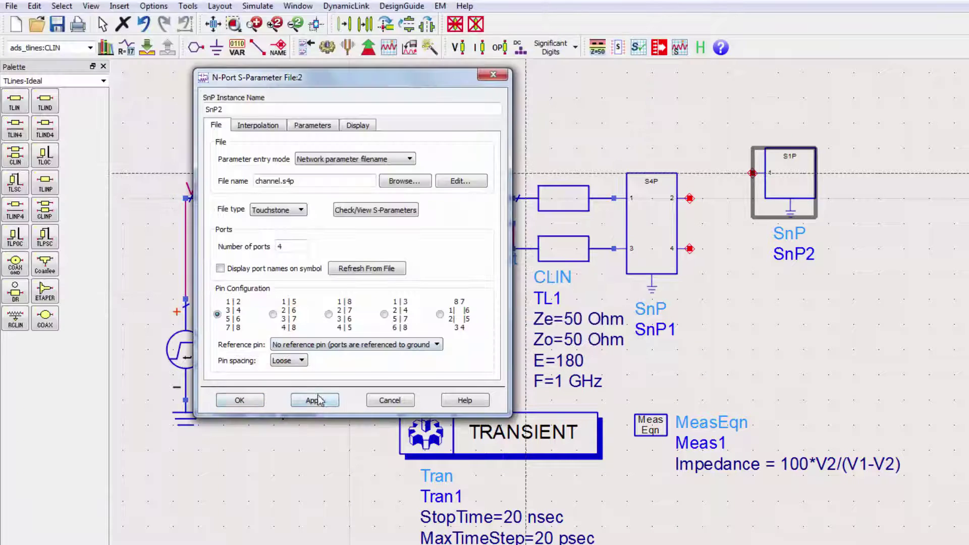
{"action": "left_click", "coordinate": [240, 400]}
{"action": "left_click_drag", "start_coordinate": [779, 221], "coordinate": [741, 234]}
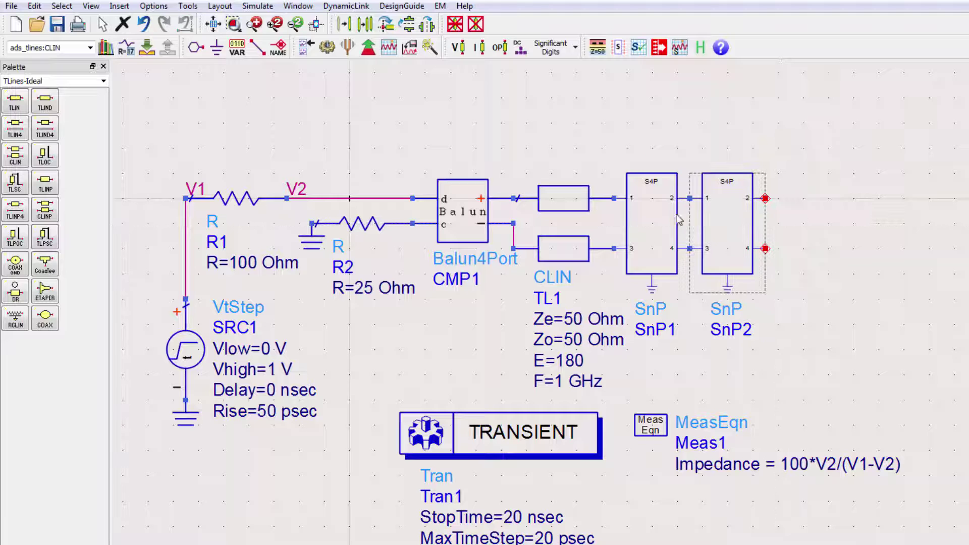
Step: Place a third 4-port block, SnP3, after SnP2
{"action": "left_click", "coordinate": [765, 198]}
{"action": "left_click", "coordinate": [802, 227]}
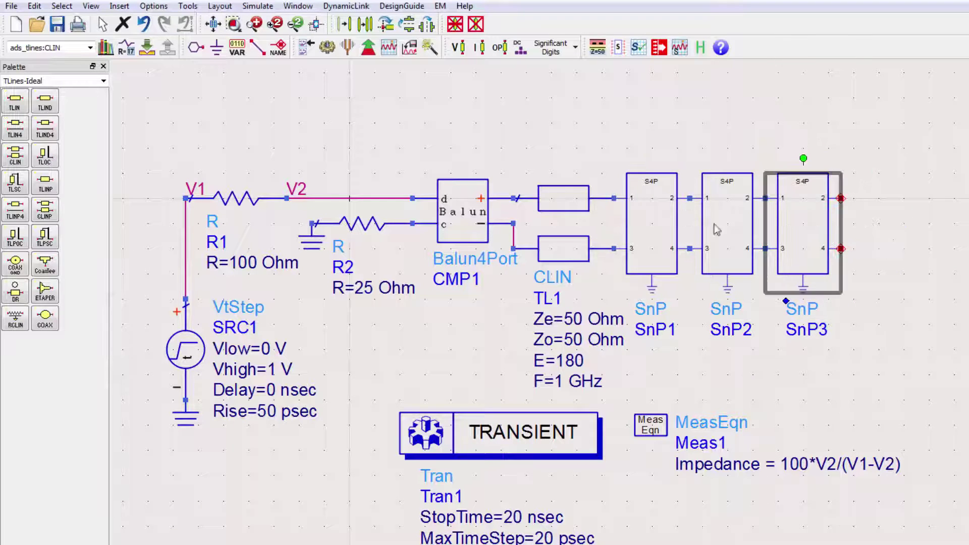
{"action": "left_click", "coordinate": [104, 81]}
Step: Place a second Balun4Port, CMP2, to the right of SnP3
{"action": "left_click", "coordinate": [27, 255]}
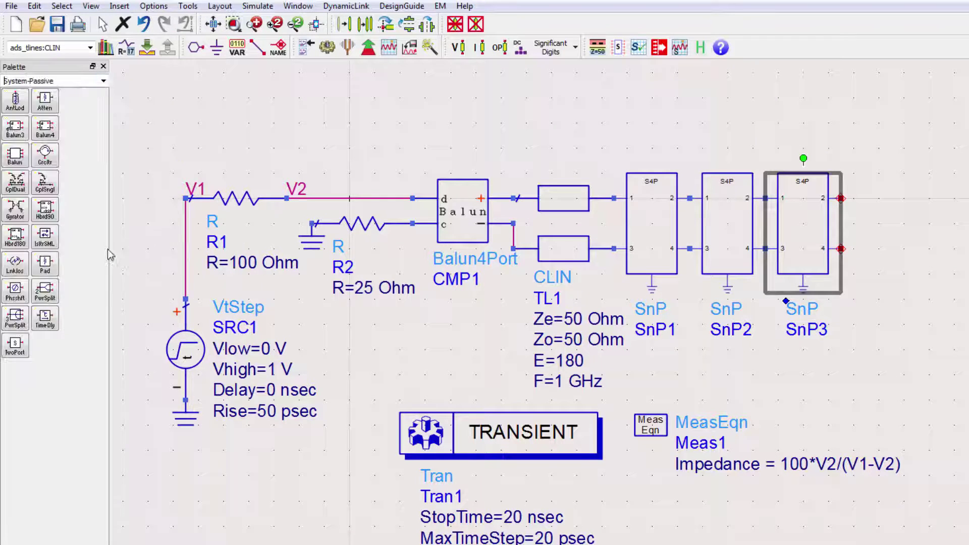
{"action": "left_click", "coordinate": [19, 160]}
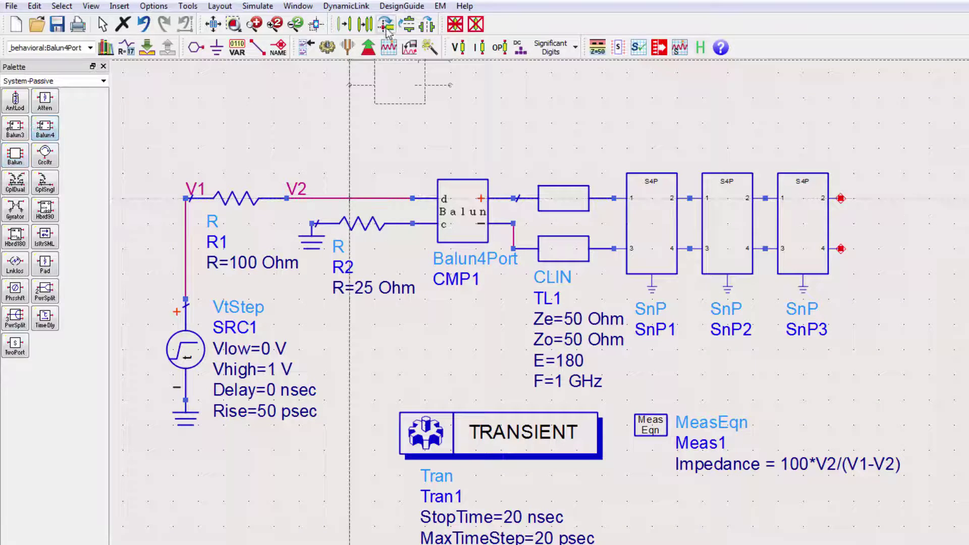
{"action": "left_click", "coordinate": [942, 223]}
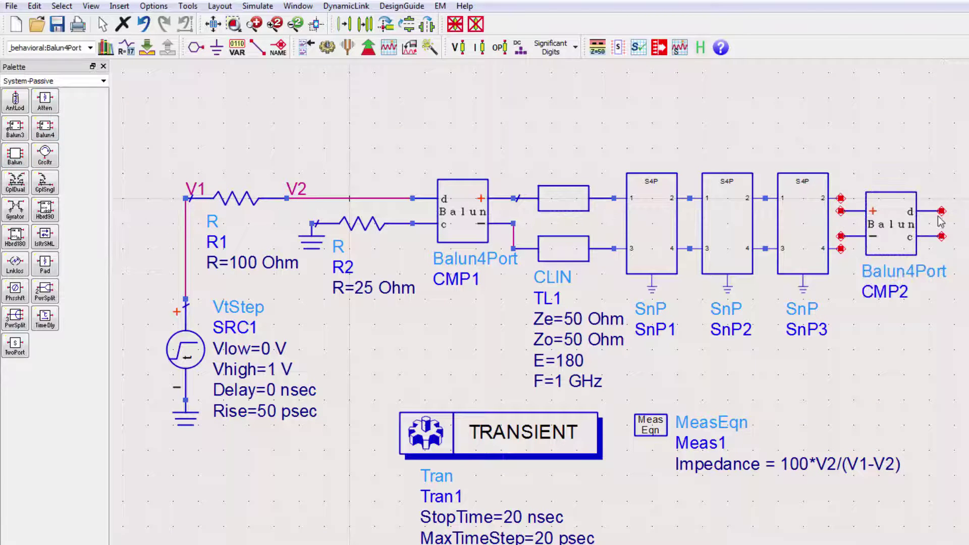
Step: Place two lumped resistors on CMP2's c and d outputs
{"action": "left_click", "coordinate": [104, 81]}
{"action": "left_click", "coordinate": [35, 100]}
{"action": "left_click", "coordinate": [14, 106]}
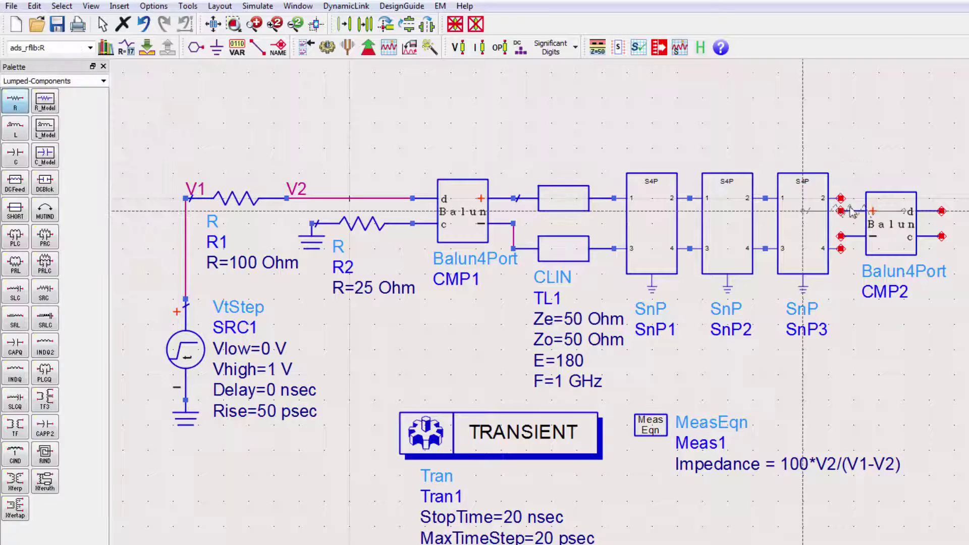
{"action": "left_click", "coordinate": [942, 210]}
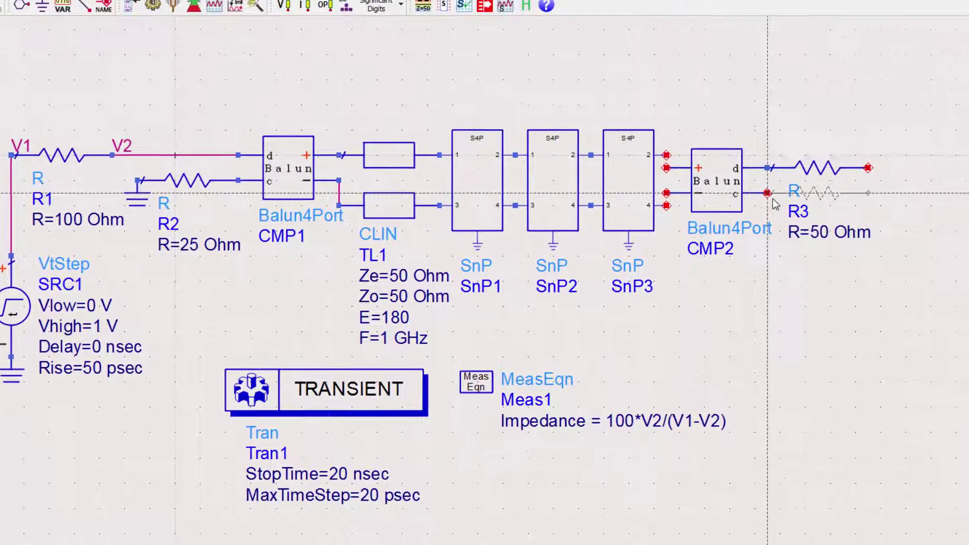
{"action": "left_click", "coordinate": [775, 205]}
{"action": "key", "text": "Escape"}
{"action": "left_click_drag", "start_coordinate": [817, 167], "coordinate": [916, 167]}
Step: Set R3 to 100 Ohm and R4 to 25 Ohm and ground both
{"action": "double_click", "coordinate": [923, 234]}
{"action": "type", "text": "100 Ohm"}
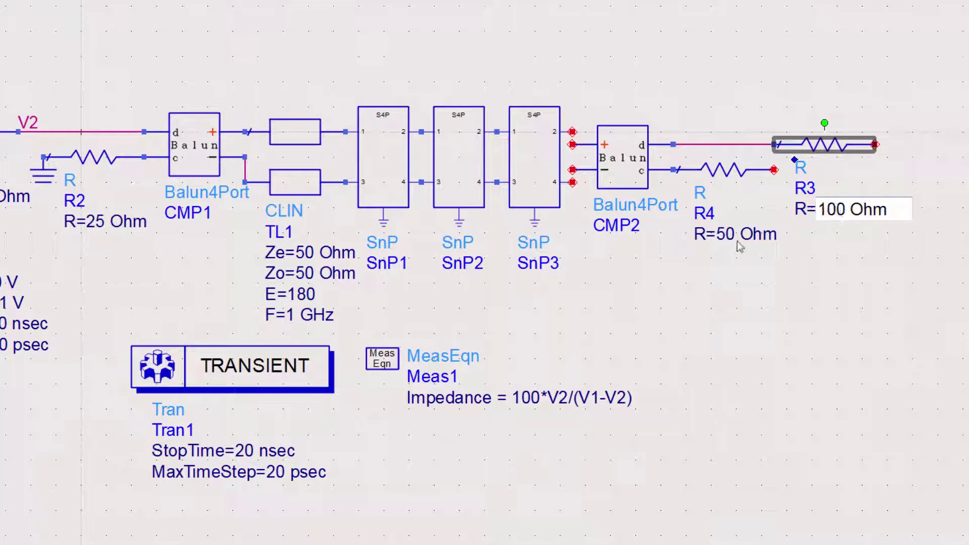
{"action": "left_click", "coordinate": [737, 244]}
{"action": "double_click", "coordinate": [725, 234]}
{"action": "type", "text": "25"}
{"action": "left_click", "coordinate": [725, 298]}
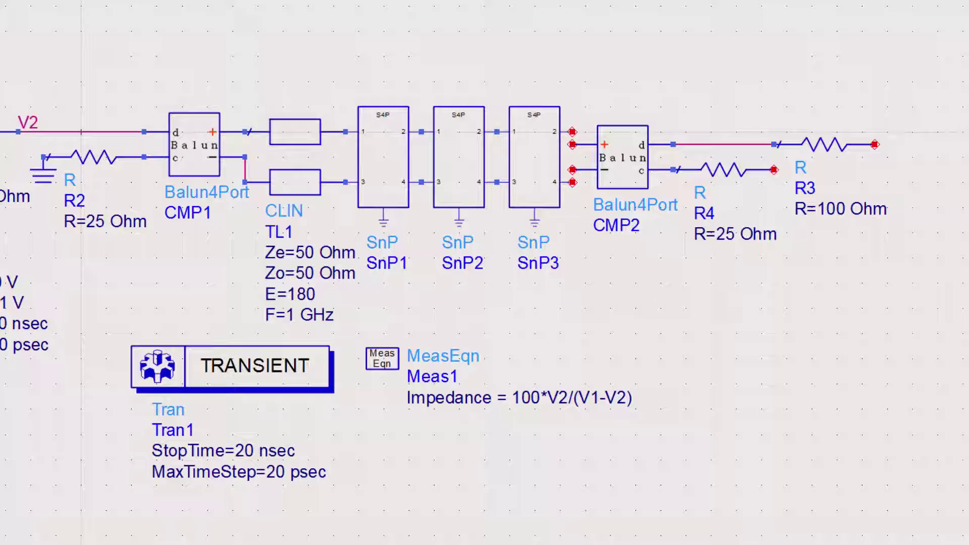
{"action": "left_click", "coordinate": [773, 170]}
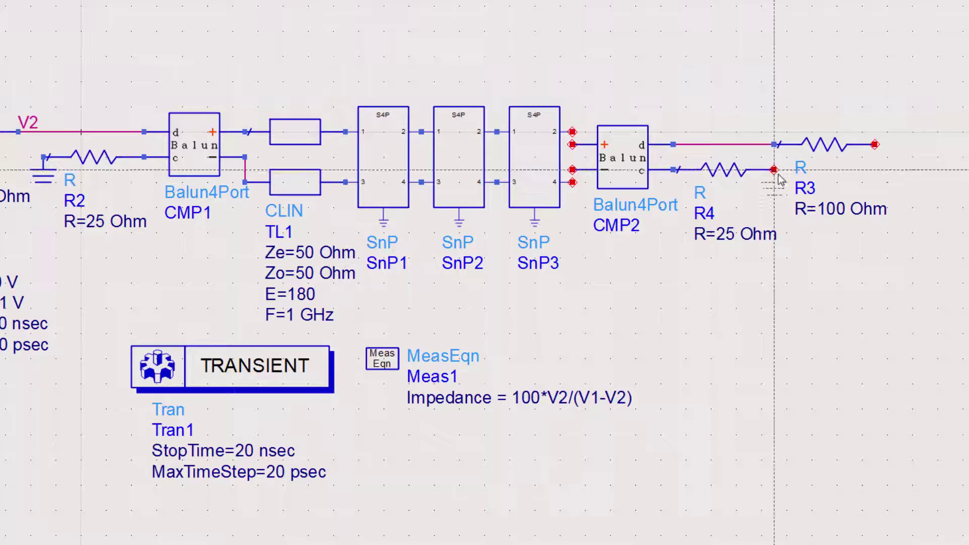
{"action": "left_click", "coordinate": [875, 145]}
Step: Wire SnP3 pins 2 and 4 to CMP2's + and − pins
{"action": "key", "text": "ctrl+w"}
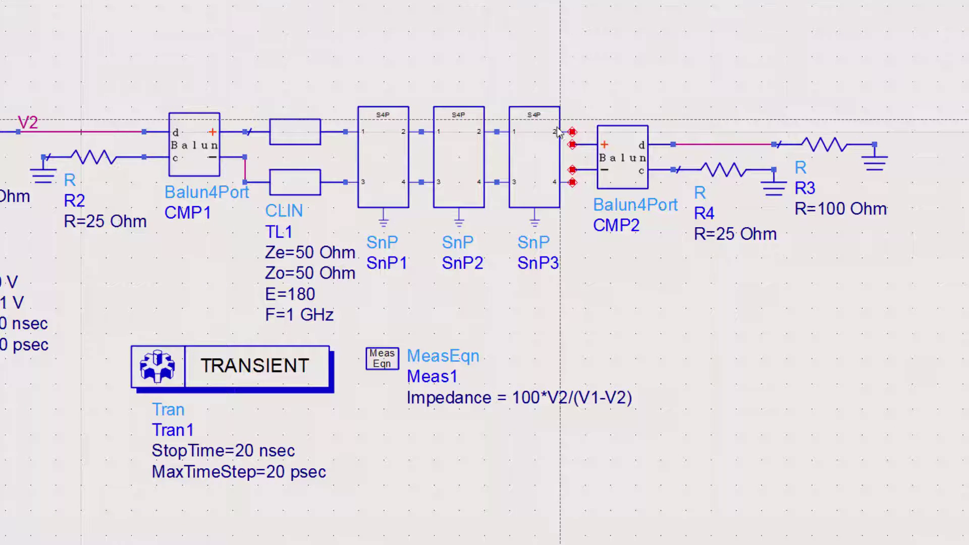
{"action": "left_click", "coordinate": [571, 132]}
{"action": "left_click", "coordinate": [572, 144]}
{"action": "left_click", "coordinate": [572, 182]}
{"action": "key", "text": "Escape"}
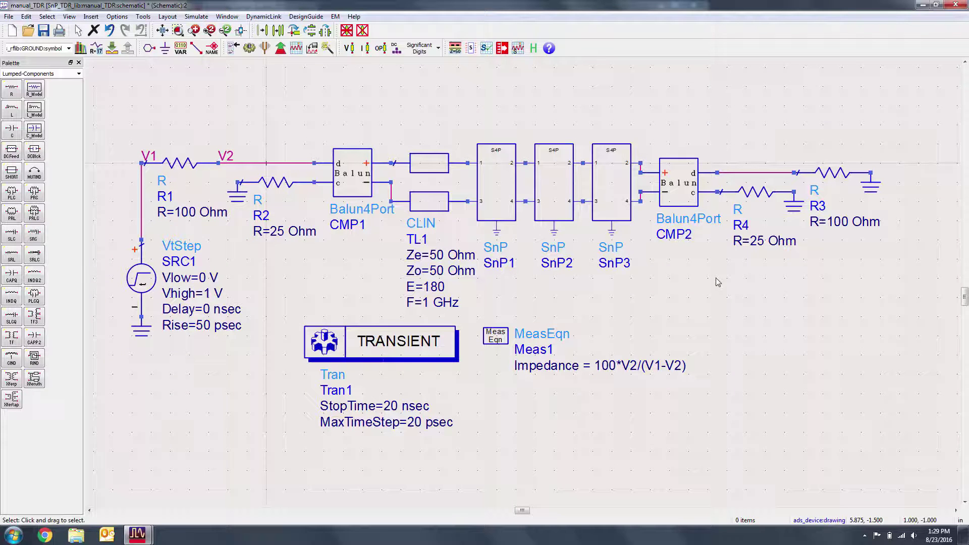
Step: Run the transient simulation and plot Impedance versus time in an enlarged rectangular plot
{"action": "key", "text": "F7"}
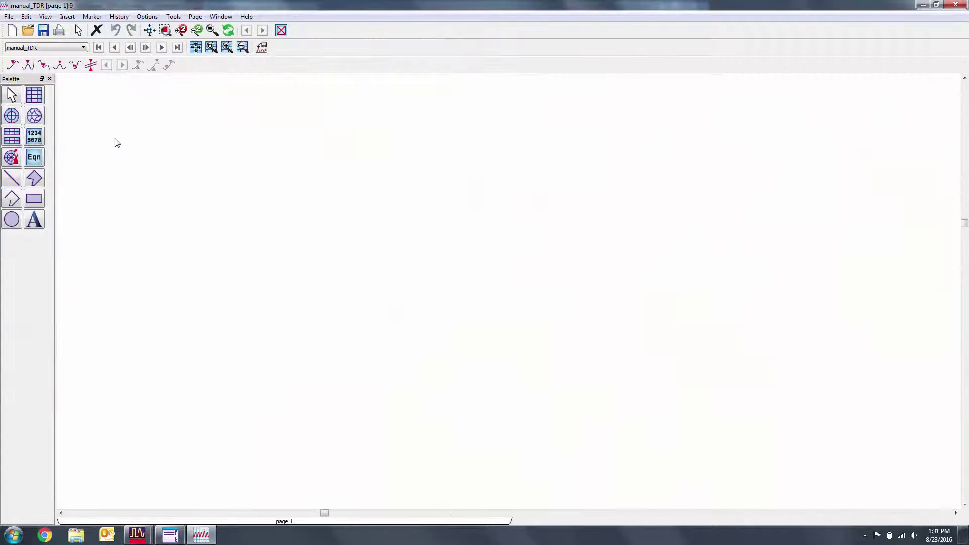
{"action": "left_click", "coordinate": [35, 96]}
{"action": "left_click", "coordinate": [195, 158]}
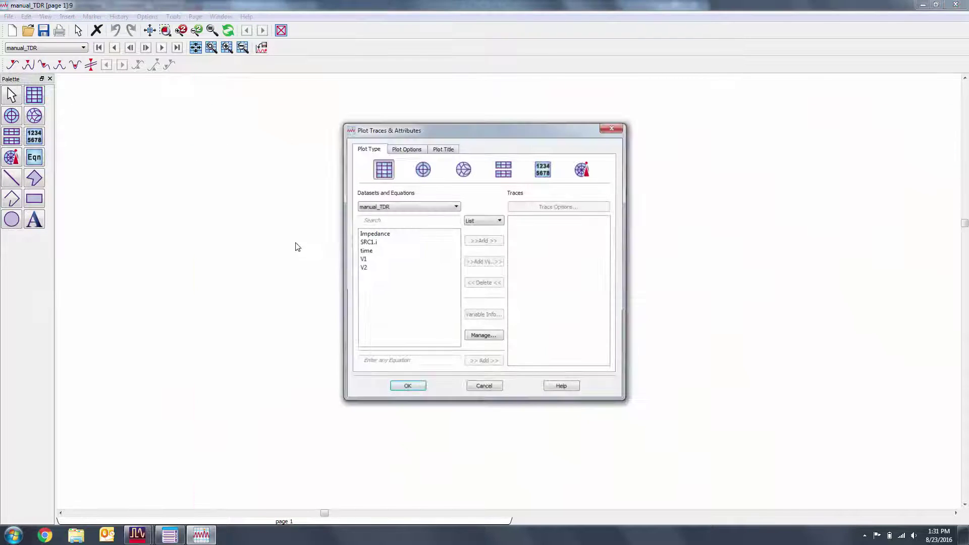
{"action": "left_click", "coordinate": [406, 235]}
{"action": "left_click", "coordinate": [471, 240]}
{"action": "left_click", "coordinate": [414, 386]}
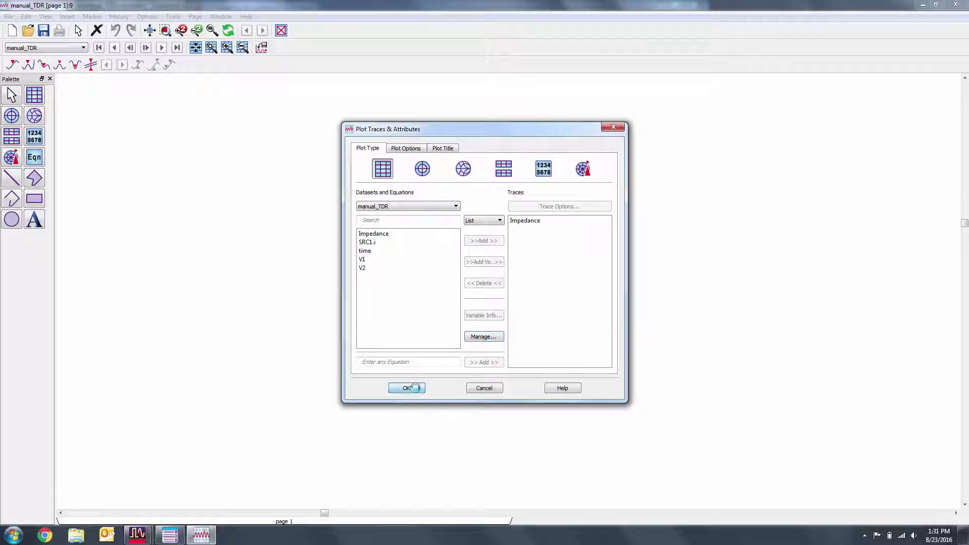
{"action": "left_click", "coordinate": [151, 31]}
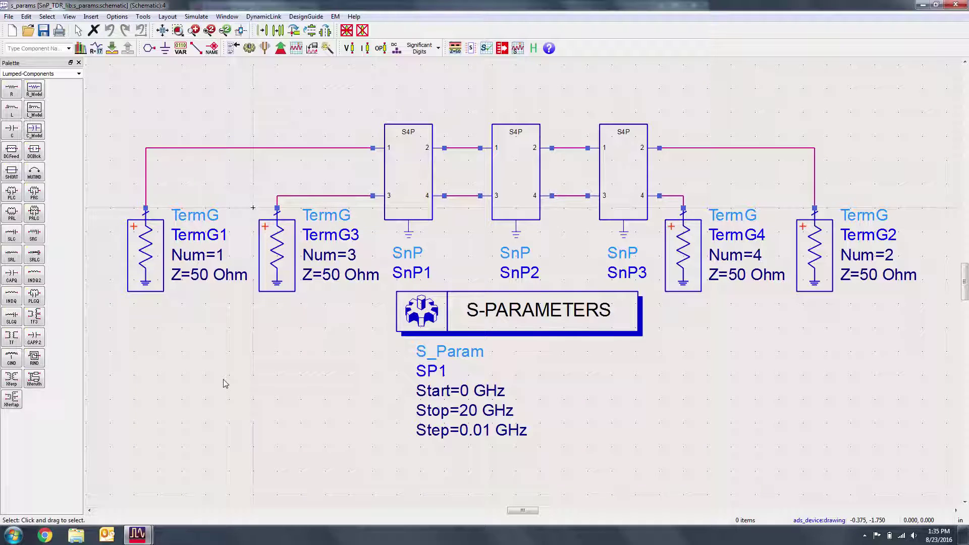
Step: Simulate with F7 to generate the s_params dataset
{"action": "key", "text": "F7"}
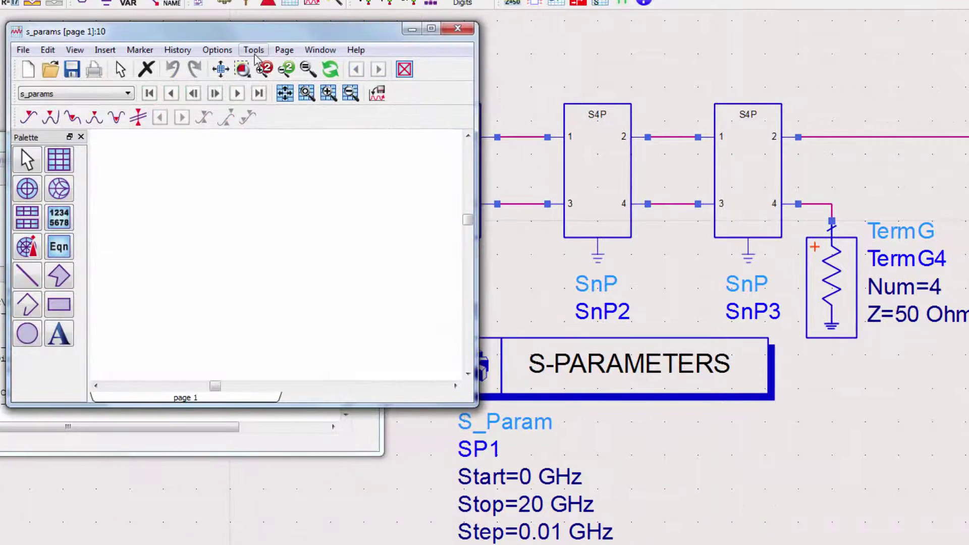
Step: Launch the SP TDR Front Panel and load the s_params dataset
{"action": "left_click", "coordinate": [253, 49]}
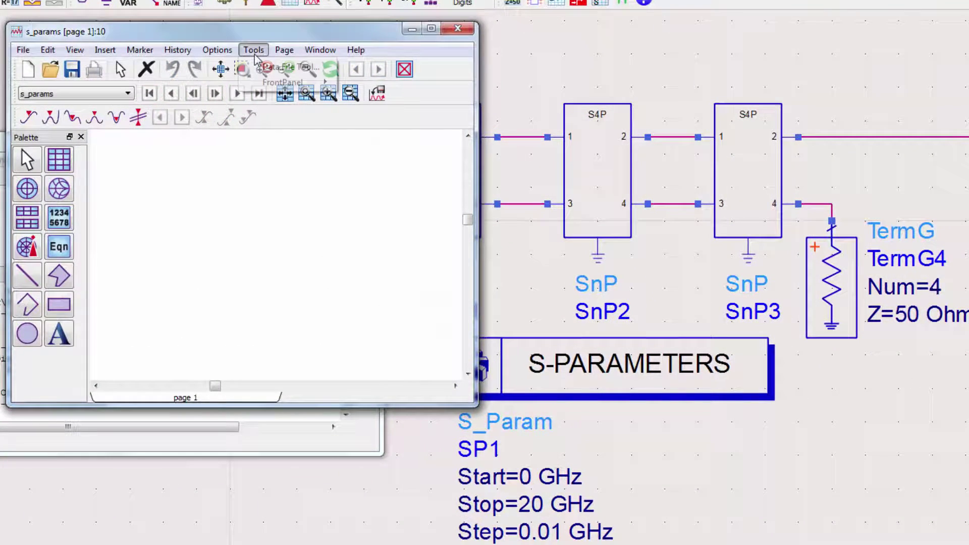
{"action": "mouse_move", "coordinate": [282, 83]}
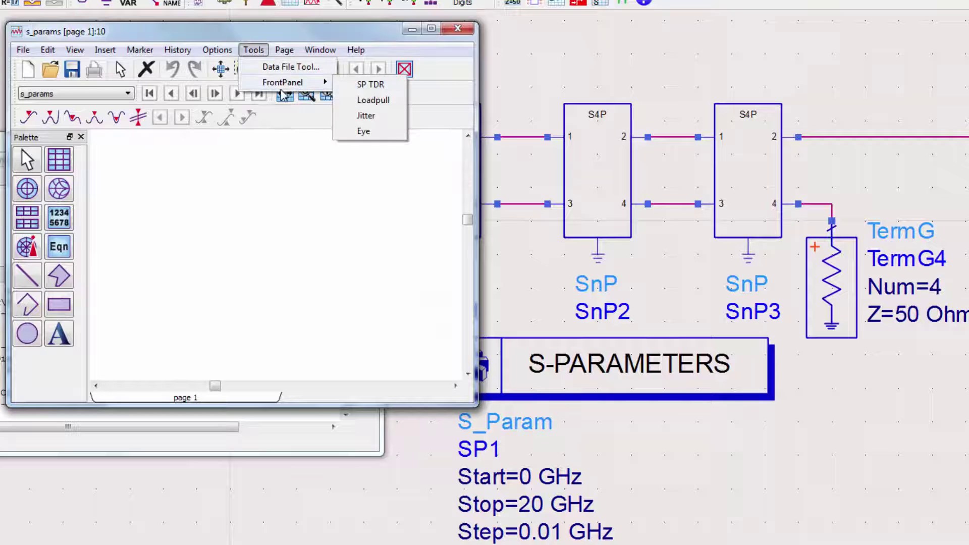
{"action": "left_click", "coordinate": [368, 86]}
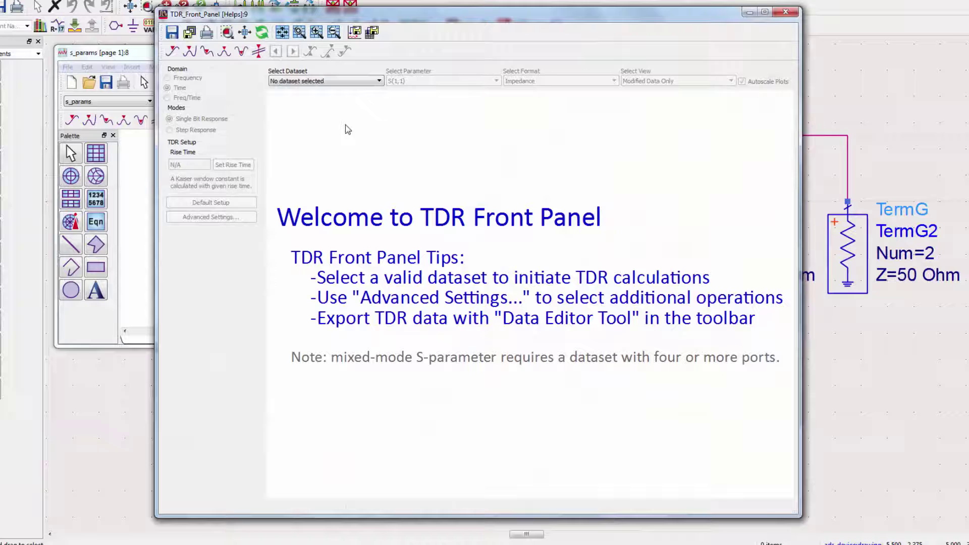
{"action": "left_click", "coordinate": [333, 81]}
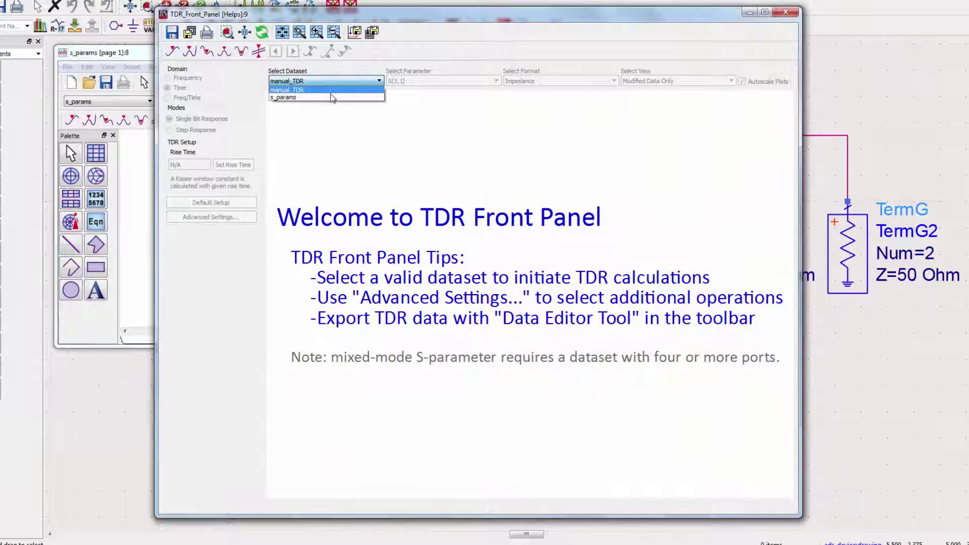
{"action": "left_click", "coordinate": [331, 95]}
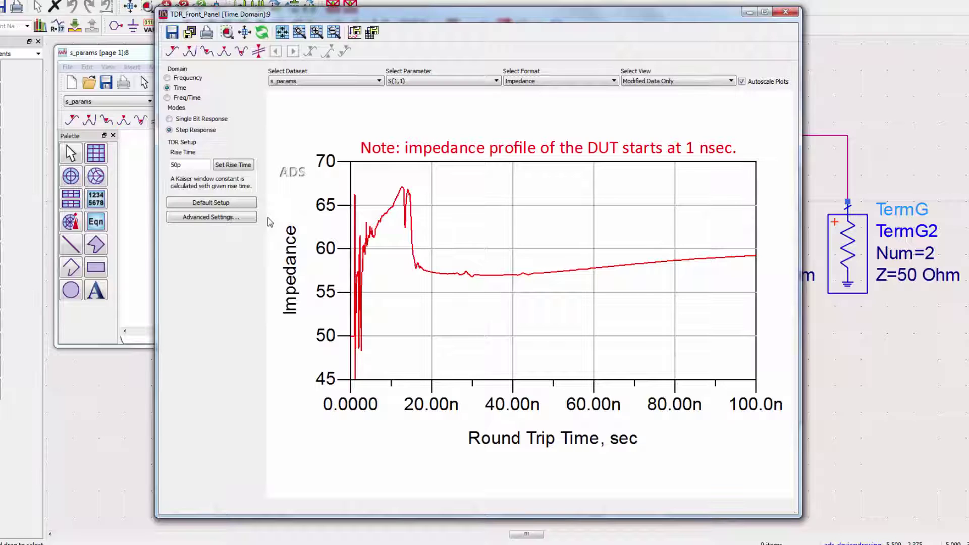
Step: Set the TDR port mapping to Differential-Out Differential-In
{"action": "left_click", "coordinate": [250, 218]}
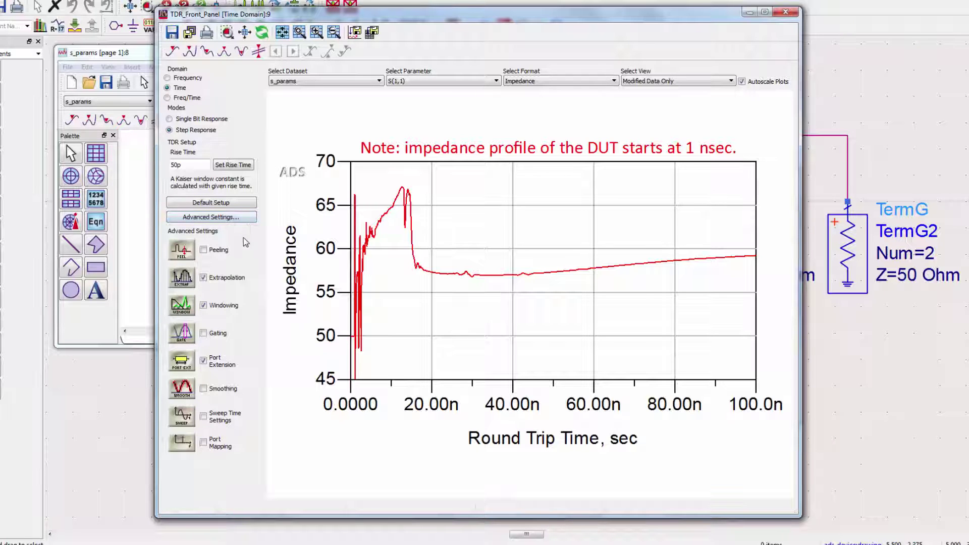
{"action": "left_click", "coordinate": [191, 449]}
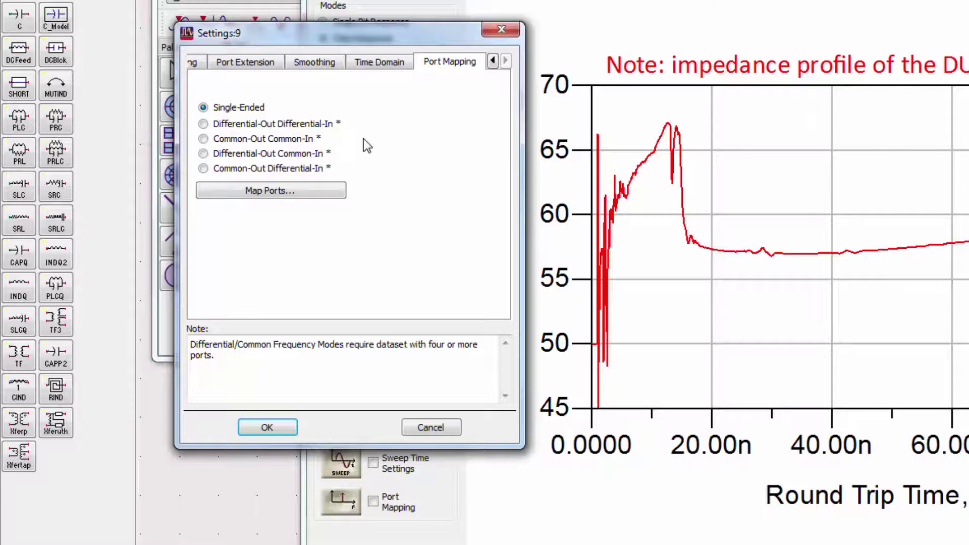
{"action": "left_click", "coordinate": [330, 126]}
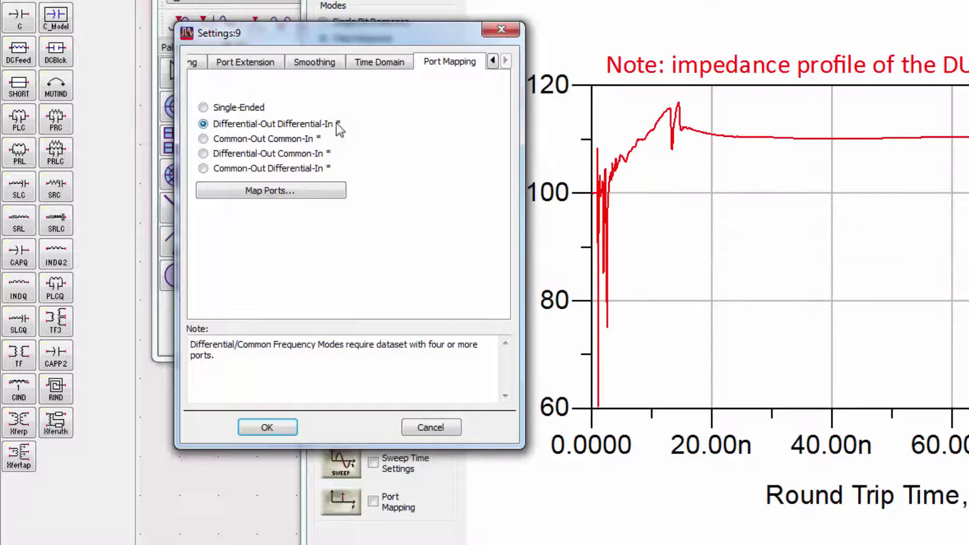
Step: Enable custom sweep time and set the Stop Time to 20 ns
{"action": "left_click", "coordinate": [385, 67]}
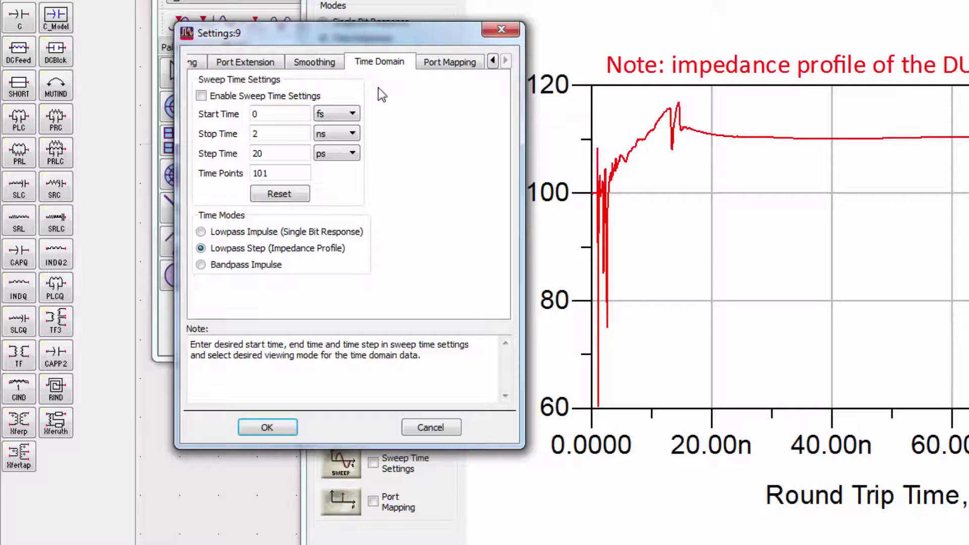
{"action": "left_click", "coordinate": [319, 96]}
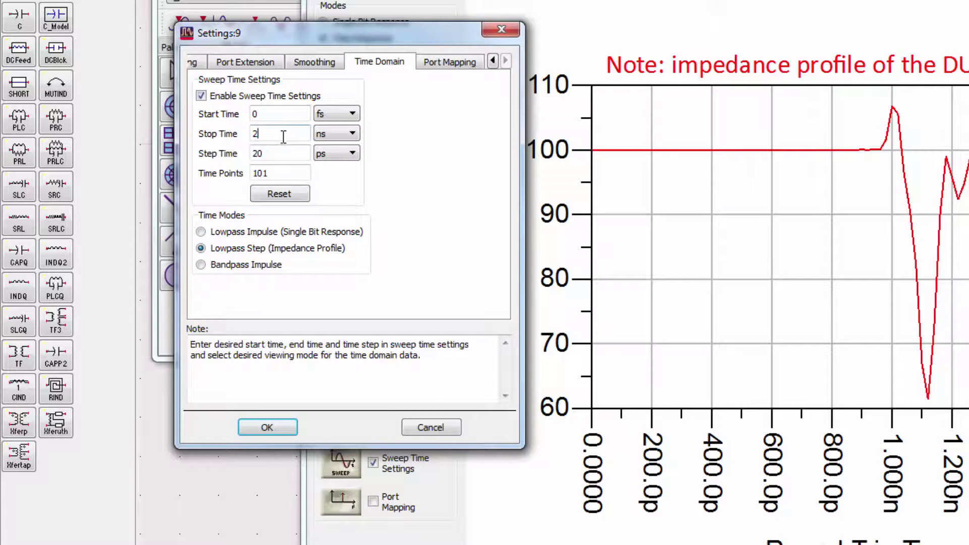
{"action": "double_click", "coordinate": [254, 134]}
{"action": "type", "text": "20"}
{"action": "left_click", "coordinate": [288, 154]}
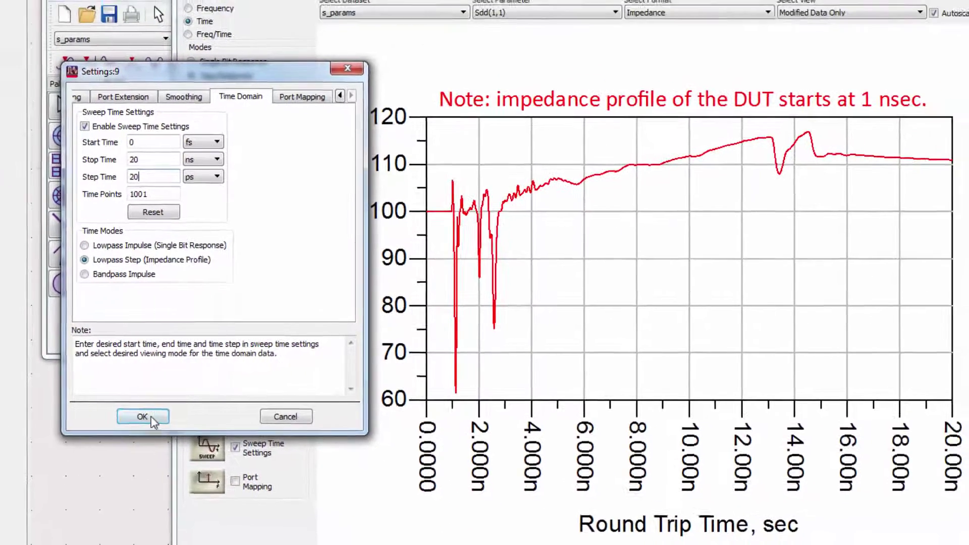
Step: Close the time-domain settings to leave the 0–20 ns Sdd(1,1) plot
{"action": "left_click", "coordinate": [267, 427]}
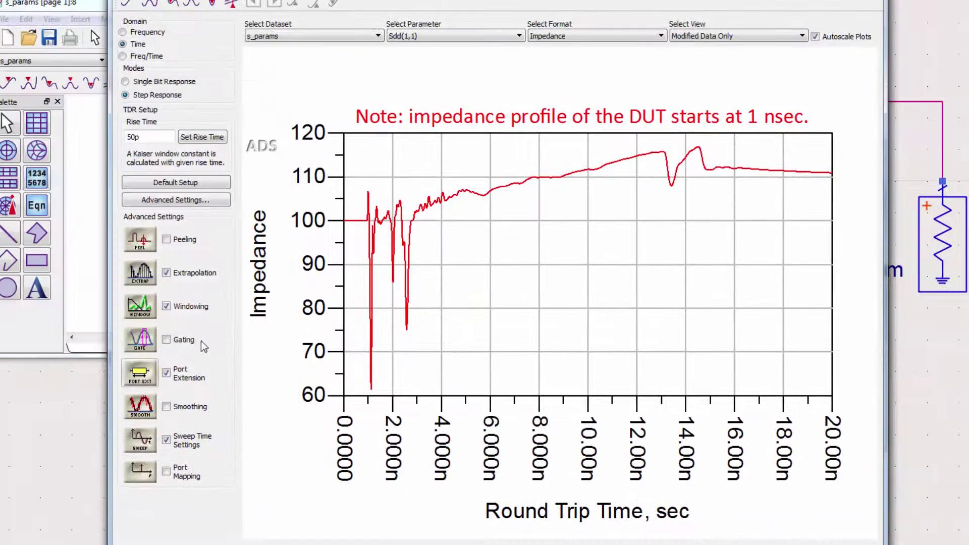